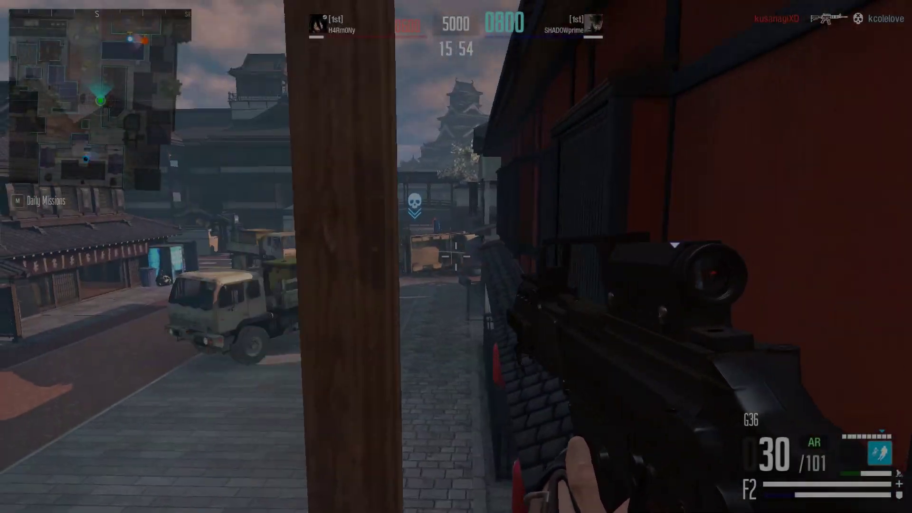
right_click(456, 256)
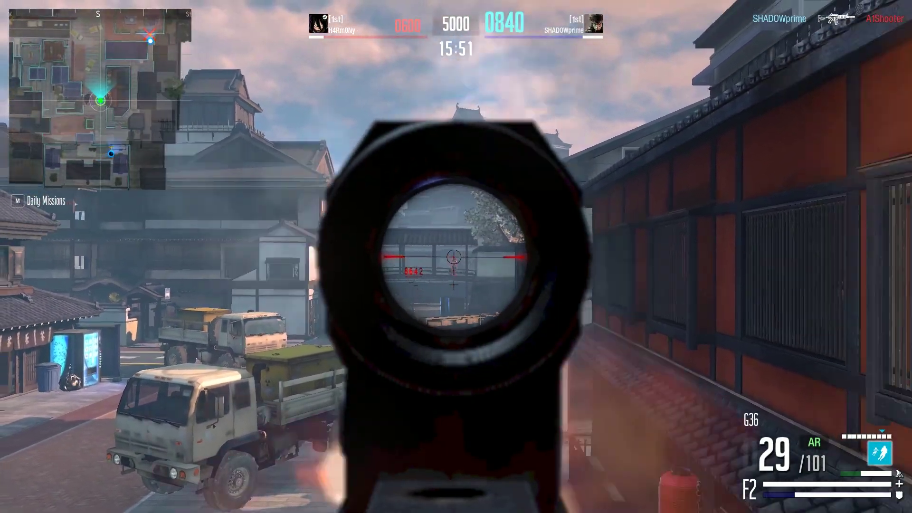
left_click_drag(456, 256, 456, 257)
right_click(456, 256)
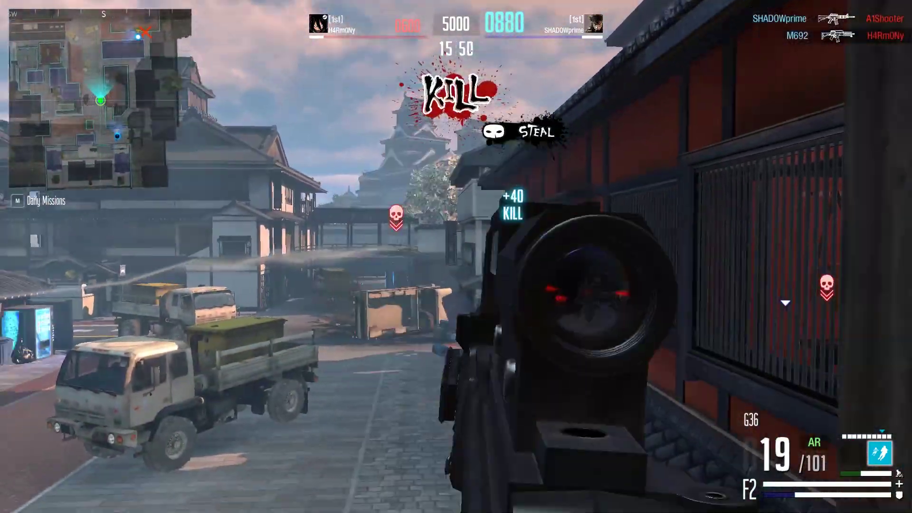
left_click(456, 257)
key("d")
key("shift+w")
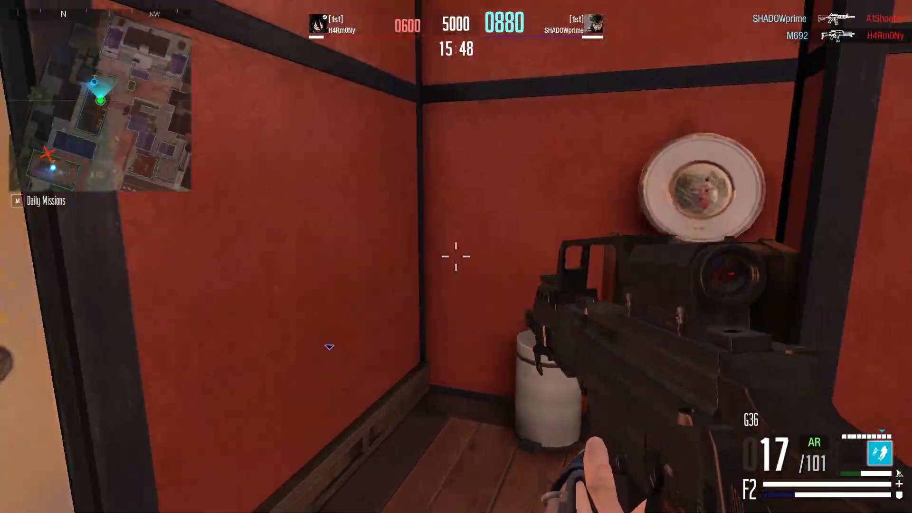
key("shift+w")
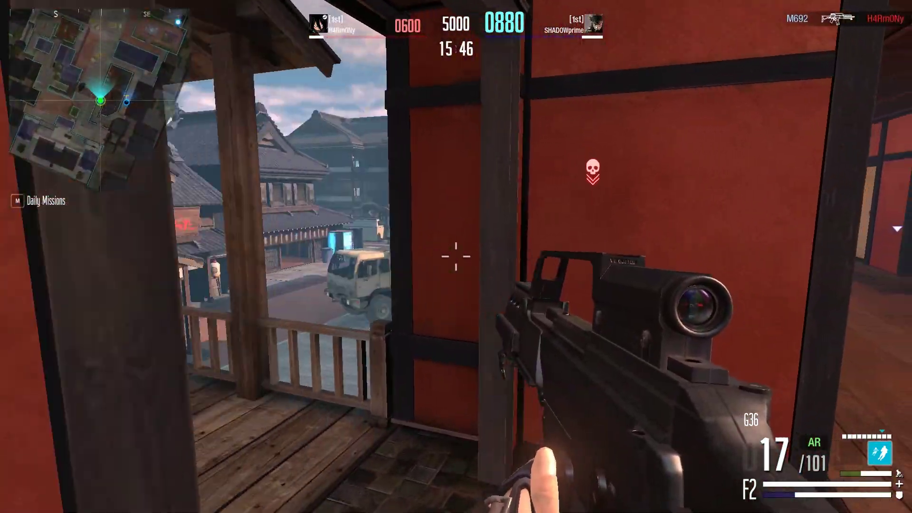
key("w")
key("a")
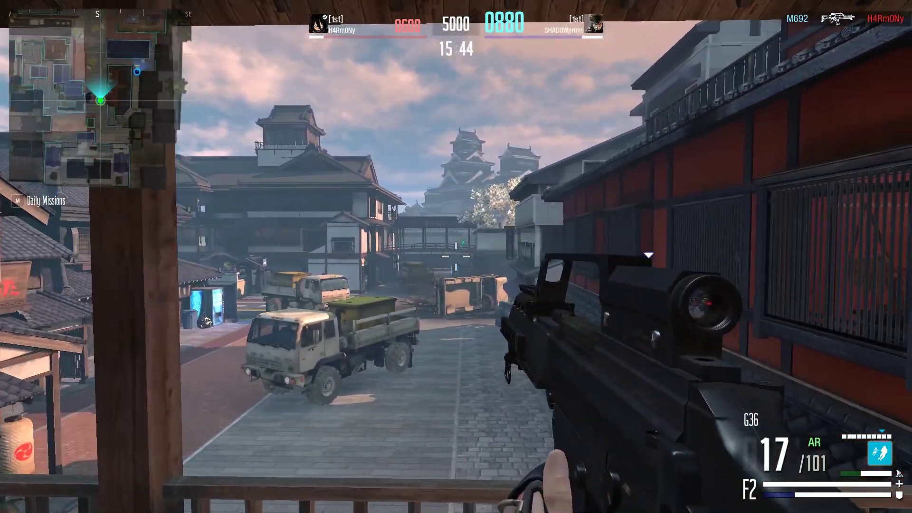
key("r")
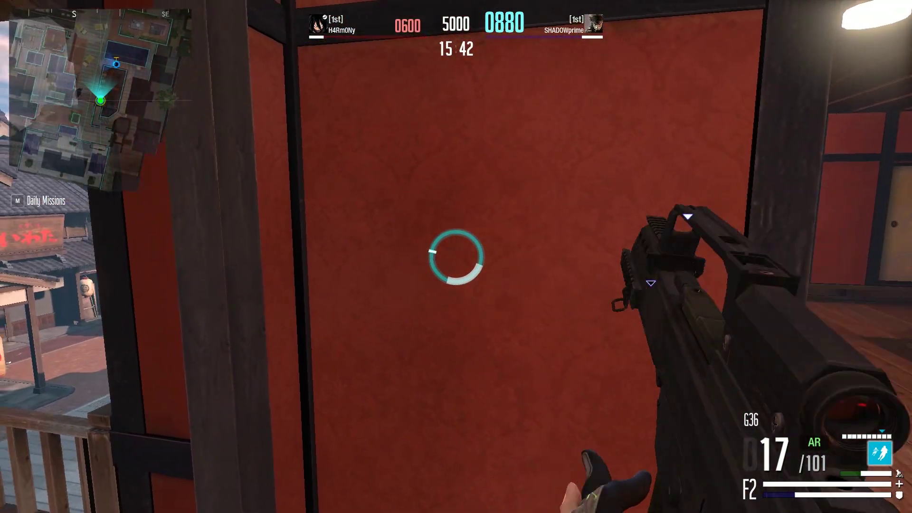
key("a")
right_click(456, 256)
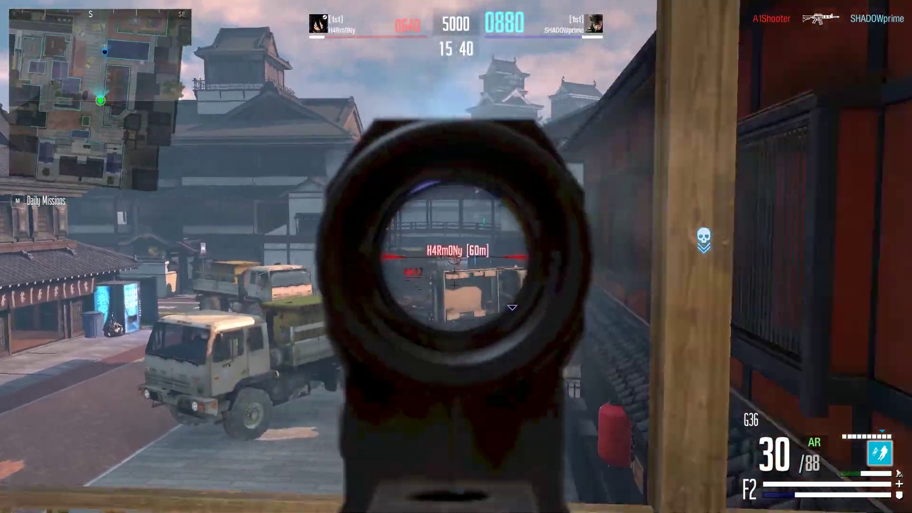
left_click_drag(456, 257, 456, 256)
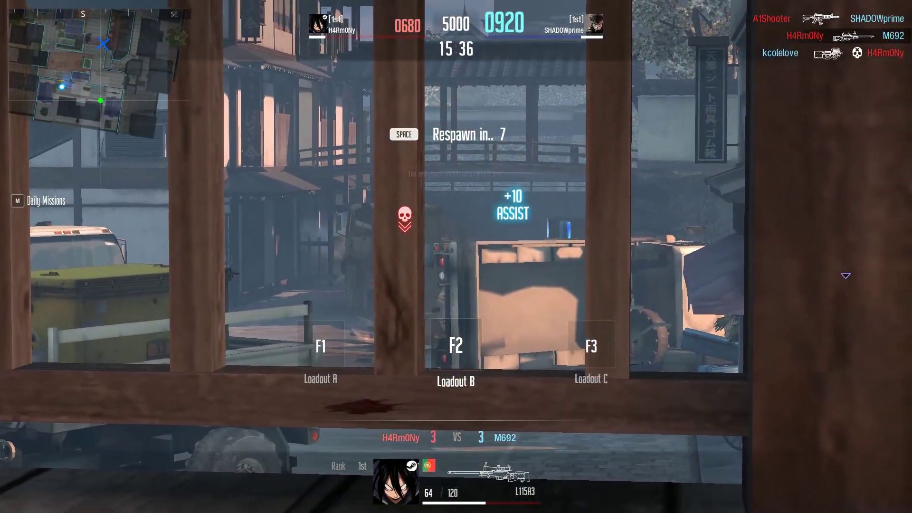
key("F3")
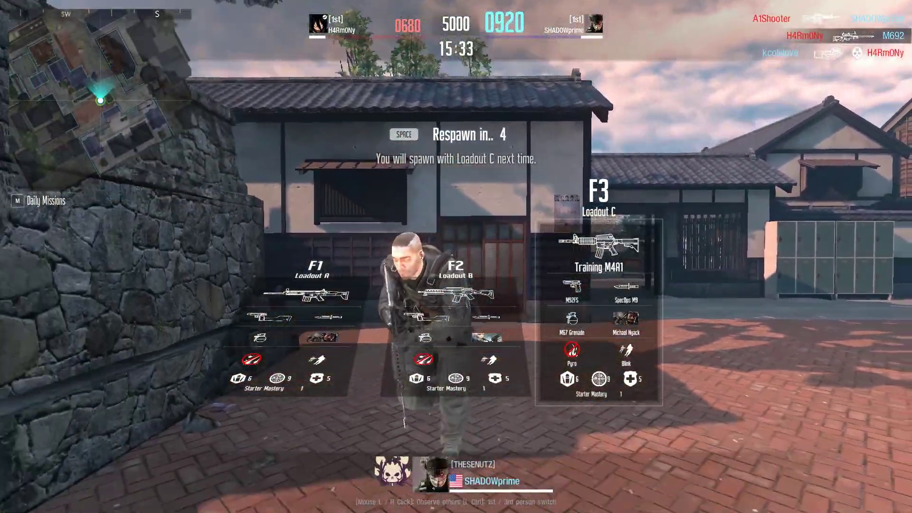
key("F1")
left_click(456, 256)
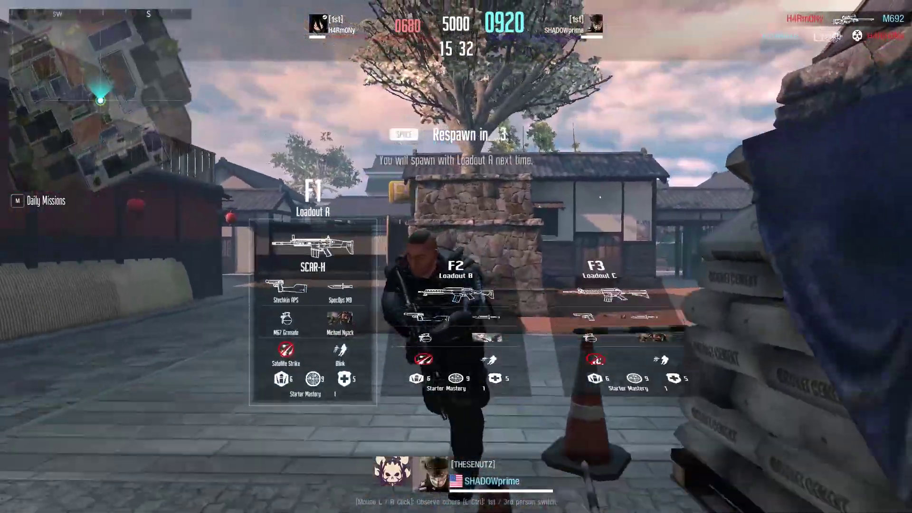
key("space")
key("w")
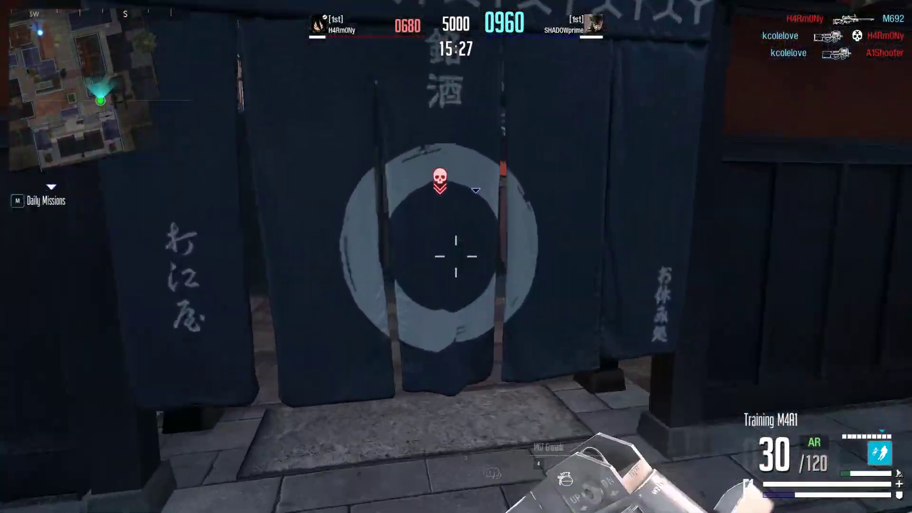
key("2")
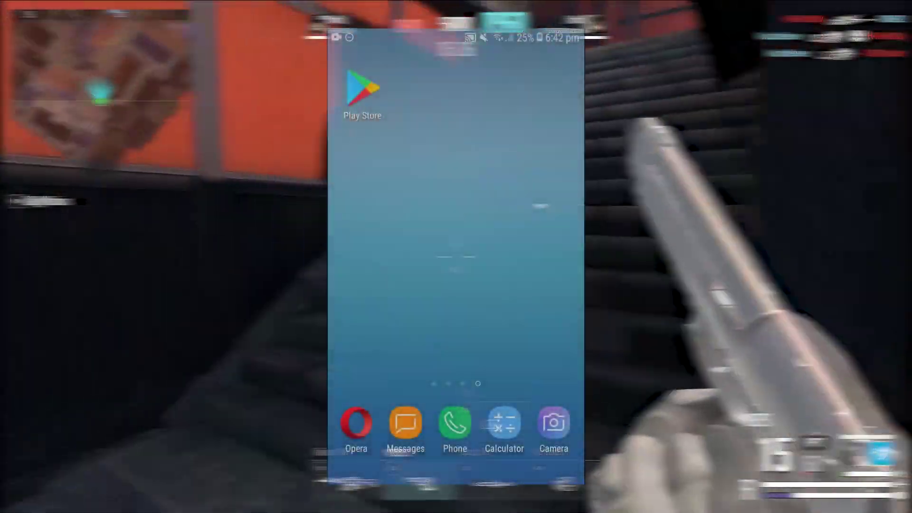
- Open the Play Store on the phone and start a search for apps
left_click(363, 88)
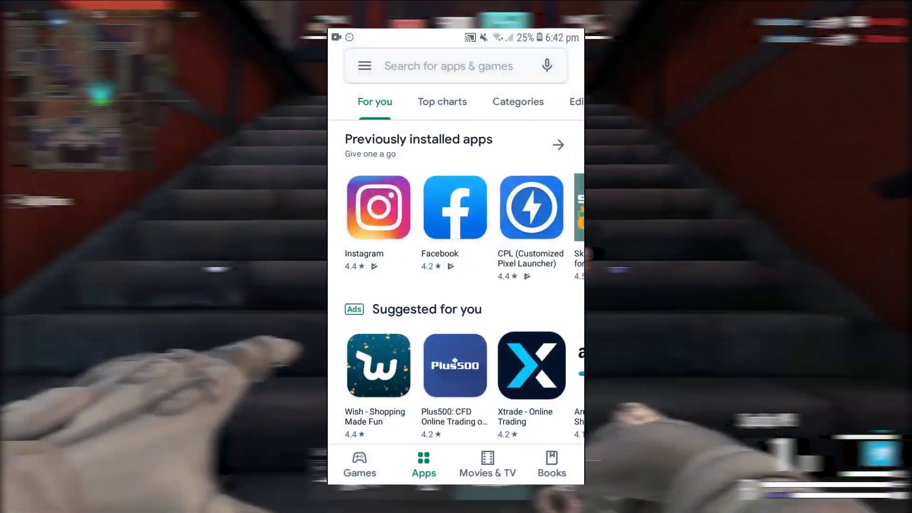
left_click(443, 66)
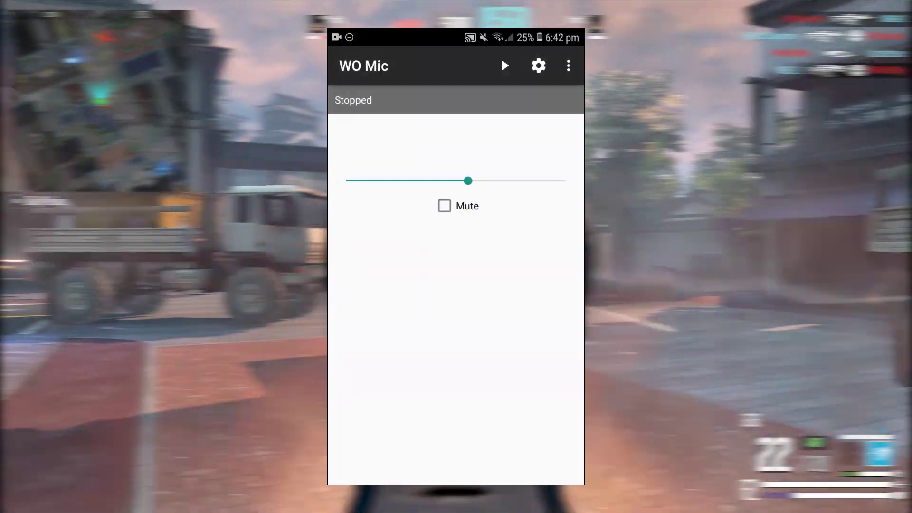
- Open the settings of the WO Mic app
left_click(541, 68)
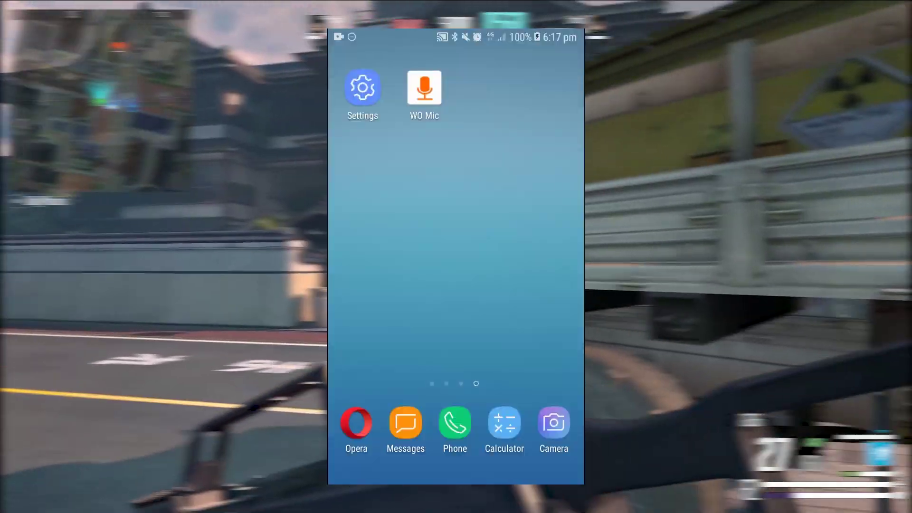
- Open the Software information page under About phone in the phone's Settings
left_click(363, 86)
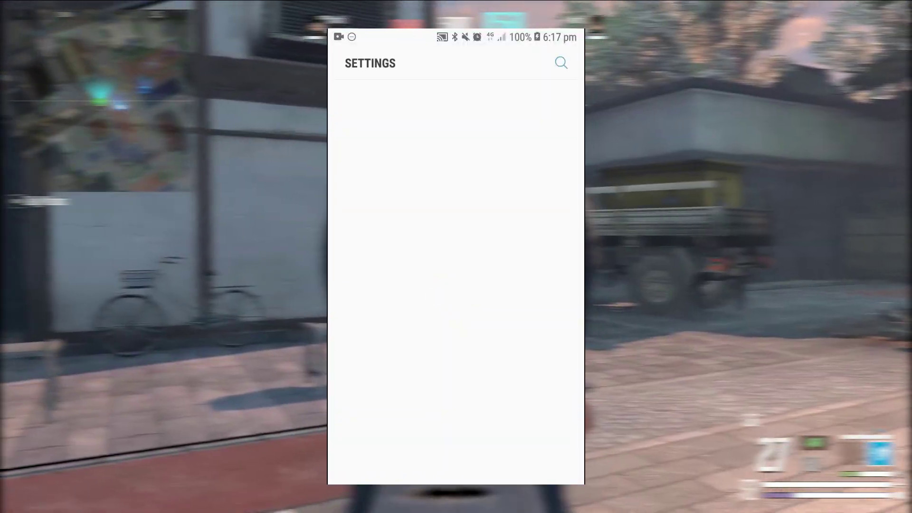
scroll(456, 285, "down", 10)
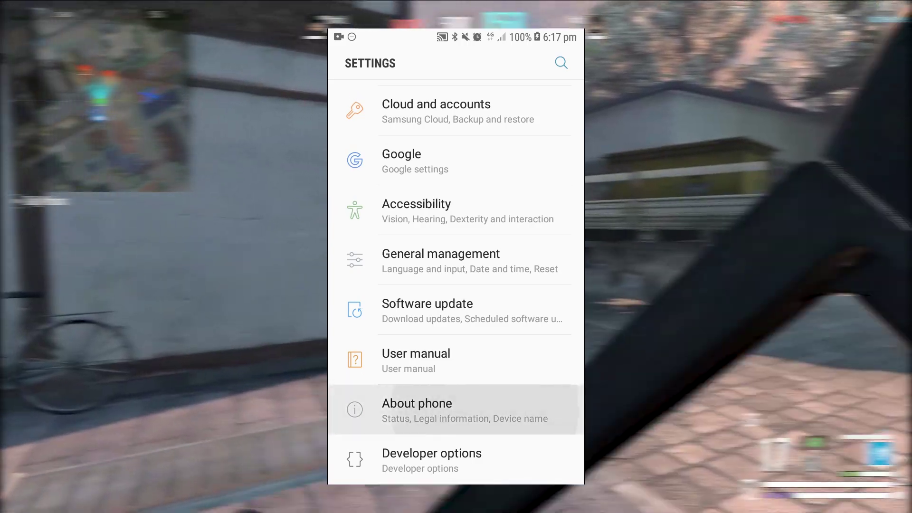
left_click(456, 409)
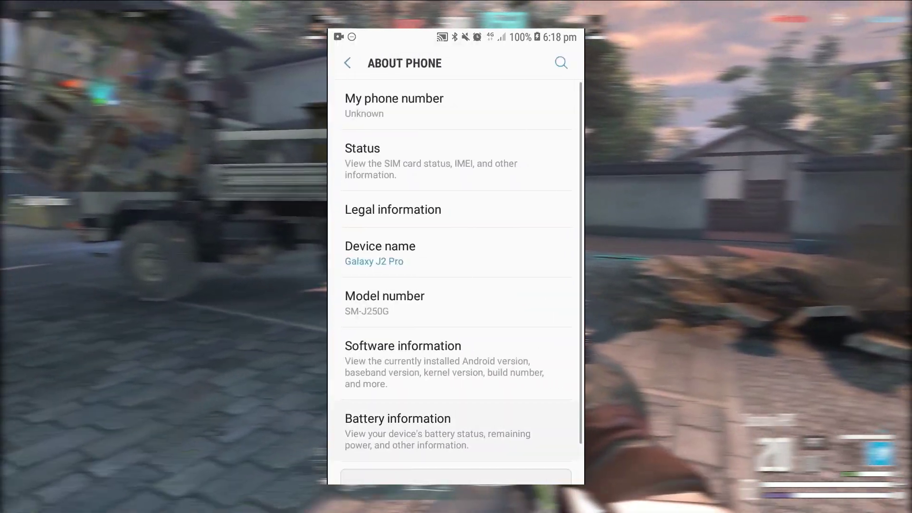
scroll(456, 285, "down", 1)
scroll(456, 285, "down", 2)
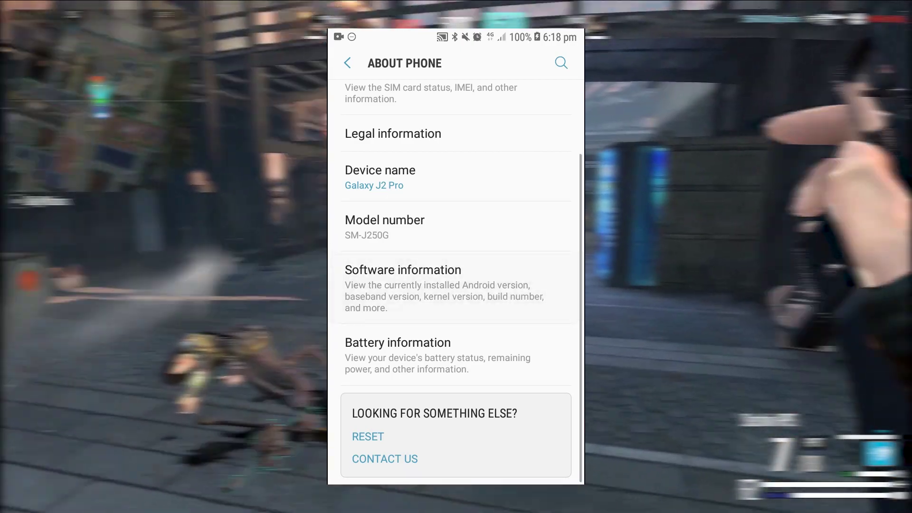
left_click(456, 287)
- Try to unlock developer mode through the phone's build number
scroll(456, 285, "down", 5)
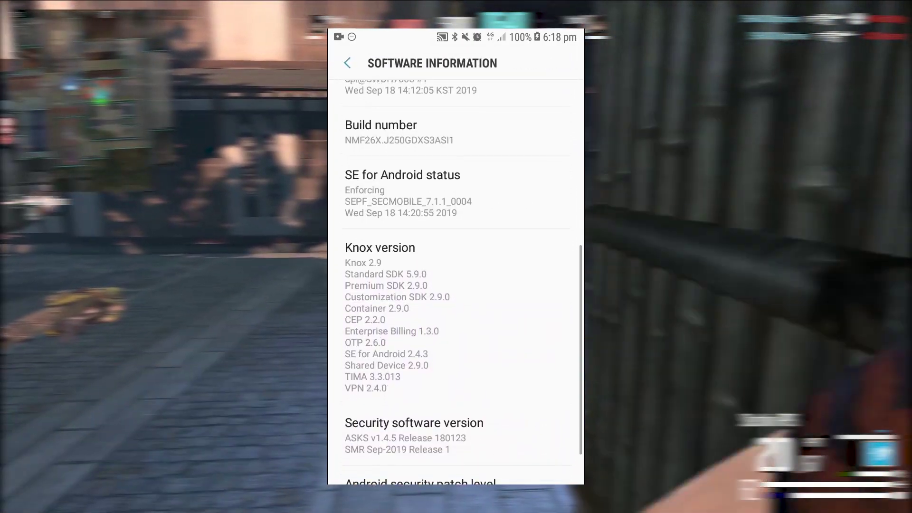
scroll(456, 285, "down", 1)
scroll(456, 285, "up", 7)
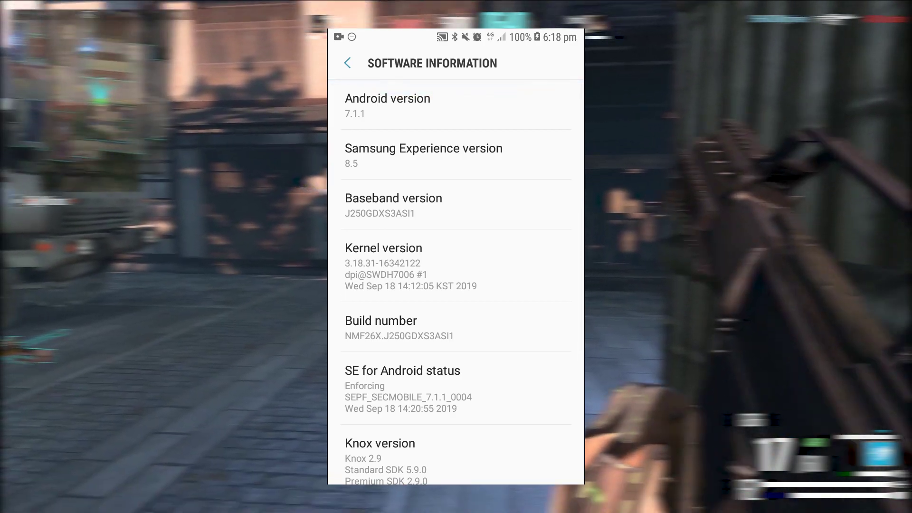
left_click(399, 328)
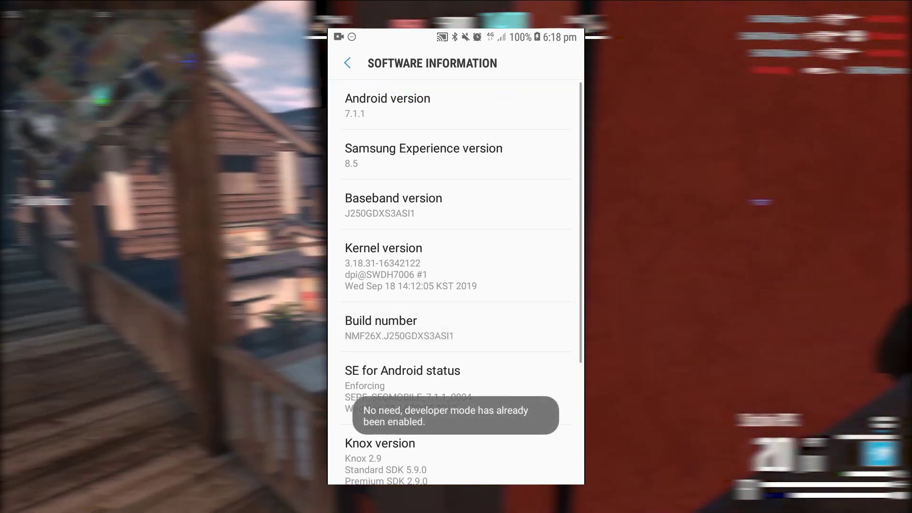
left_click(484, 328)
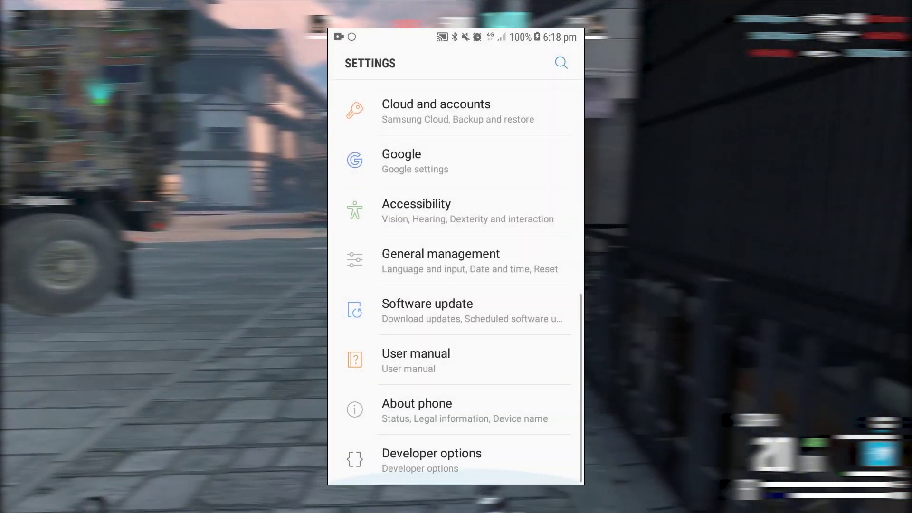
- Open Developer options in the phone's Settings, turn them on and accept the use of development settings
left_click(432, 460)
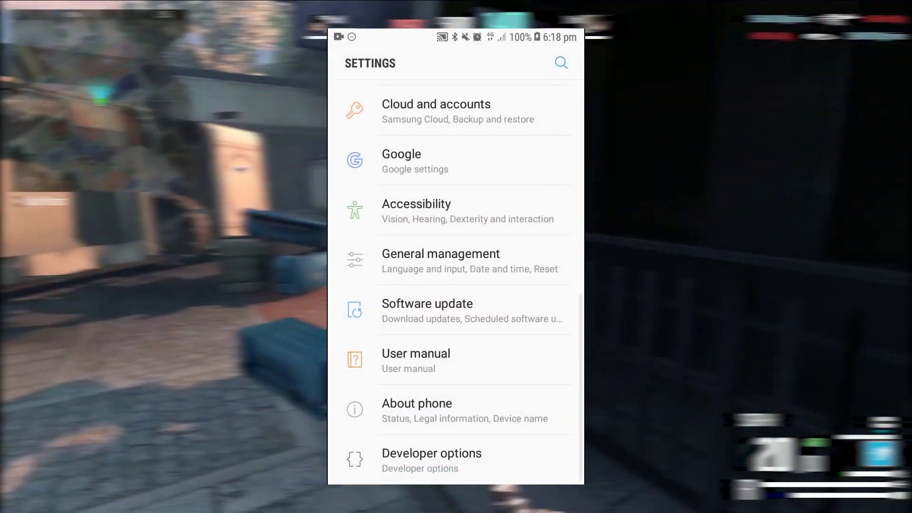
left_click(432, 459)
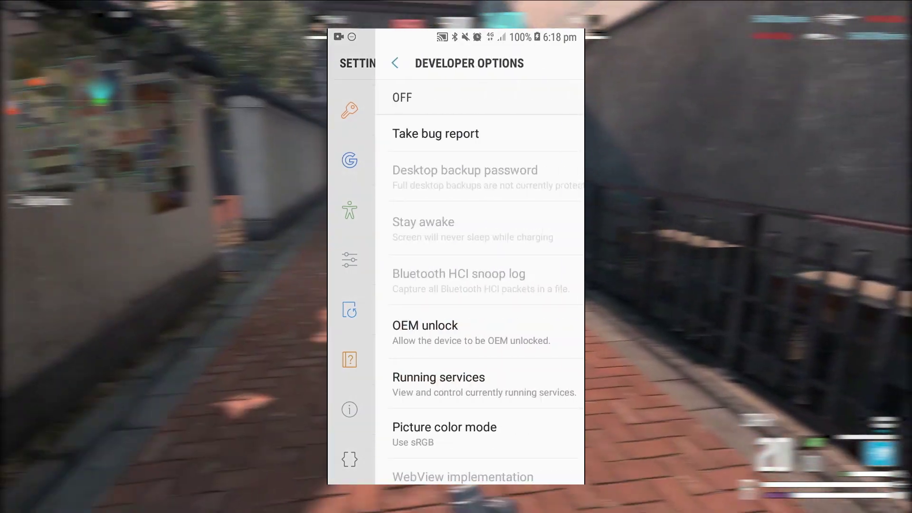
left_click(551, 98)
left_click(538, 323)
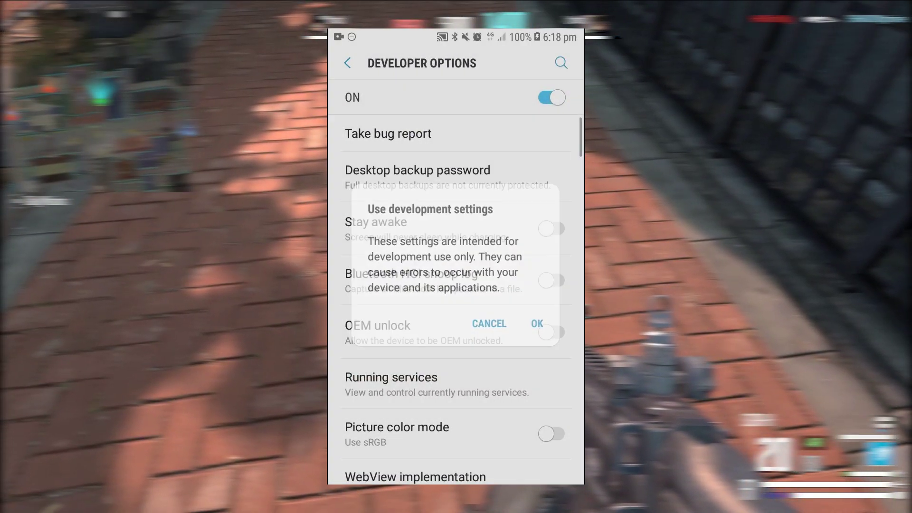
scroll(456, 285, "down", 5)
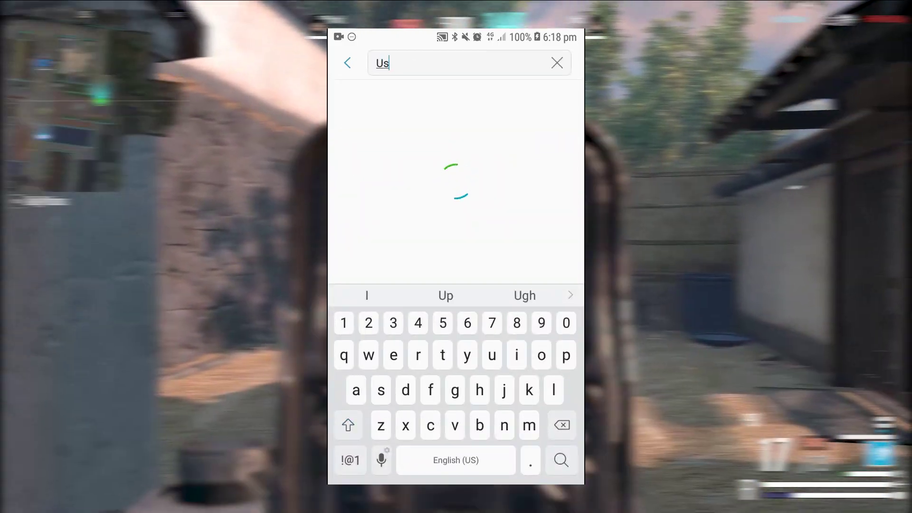
type("b")
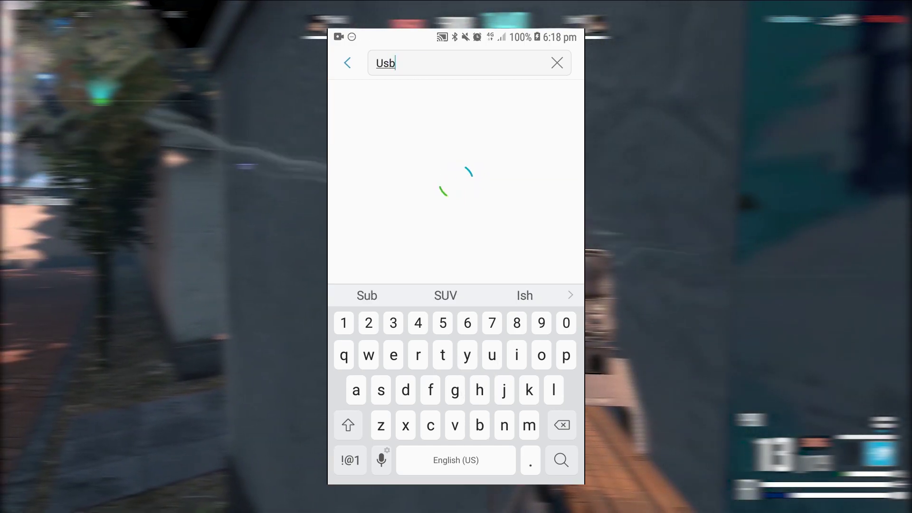
type(" de")
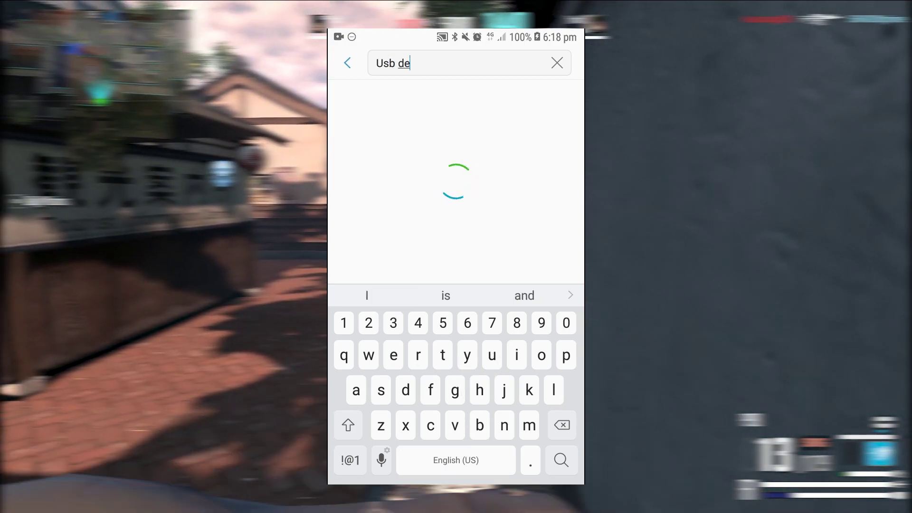
type("bu")
key("Escape")
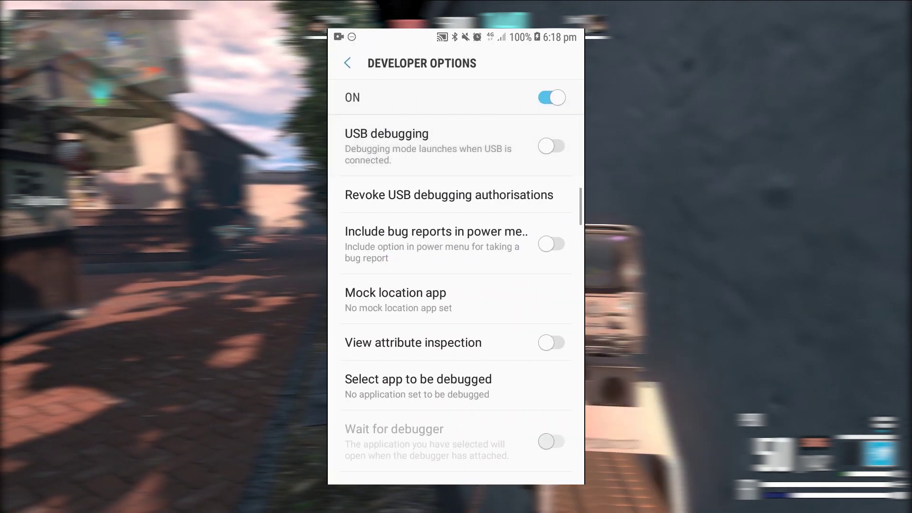
- Enable USB debugging on the phone and allow it for the computer connected by USB
left_click(551, 146)
left_click(541, 342)
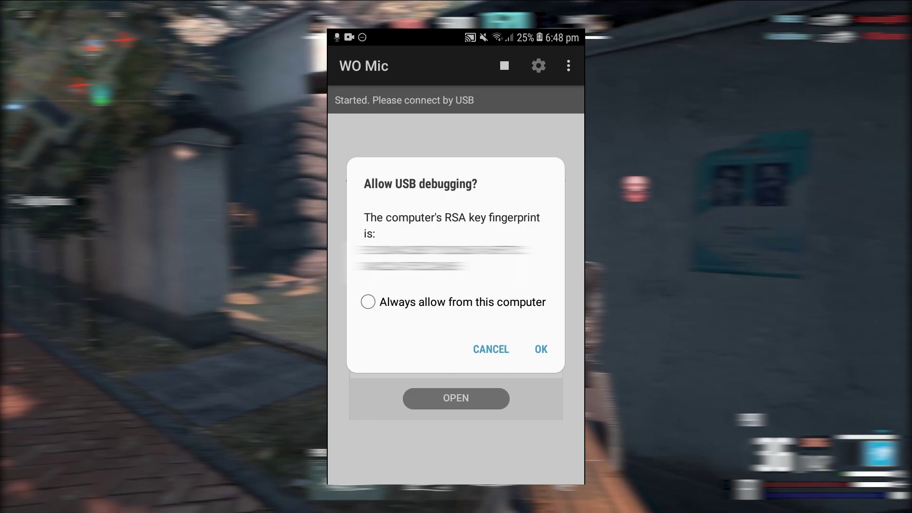
left_click(541, 349)
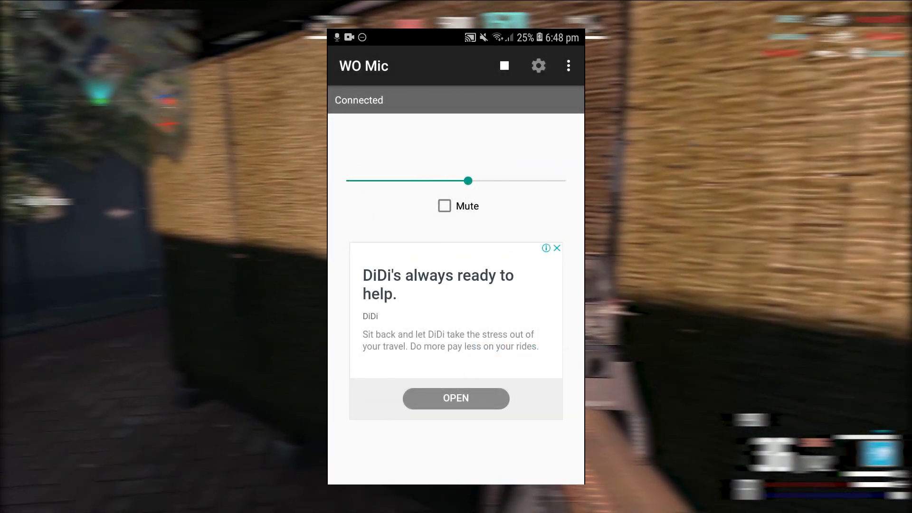
- Try out the Mute option in WO Mic by switching it on and off
left_click(445, 205)
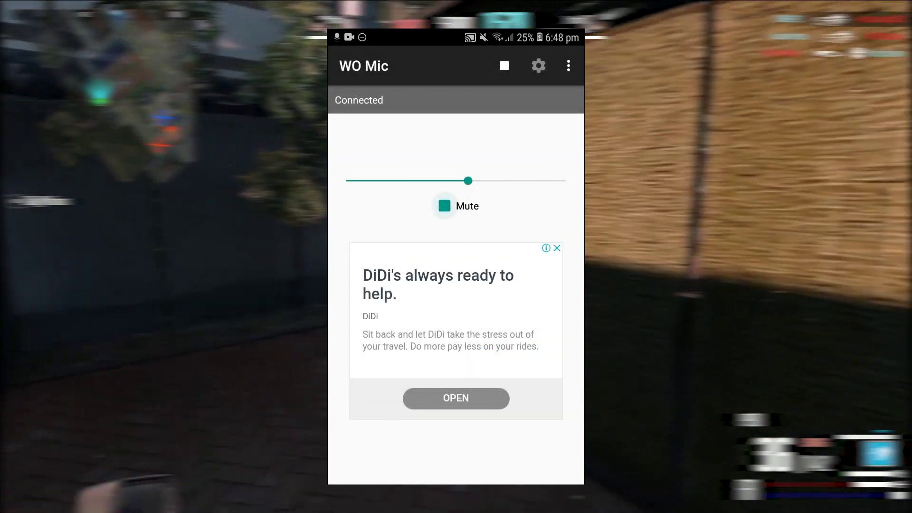
left_click(444, 205)
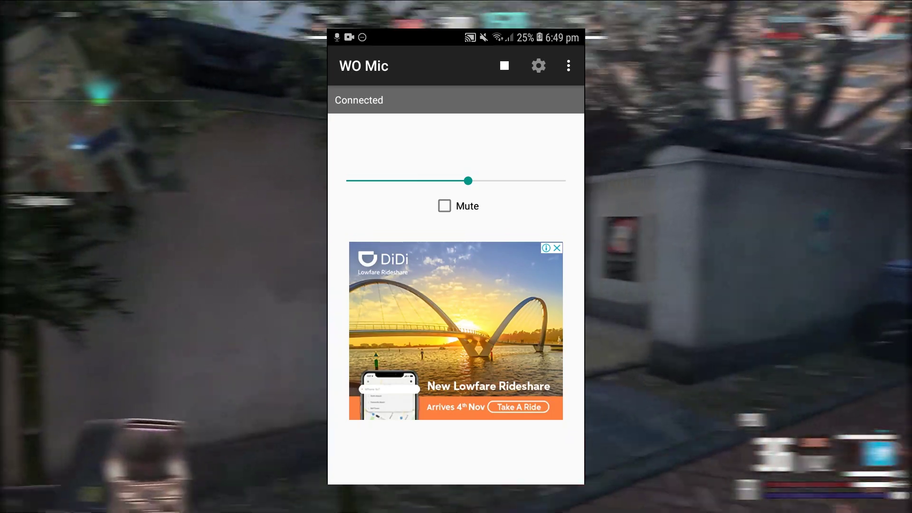
left_click(445, 206)
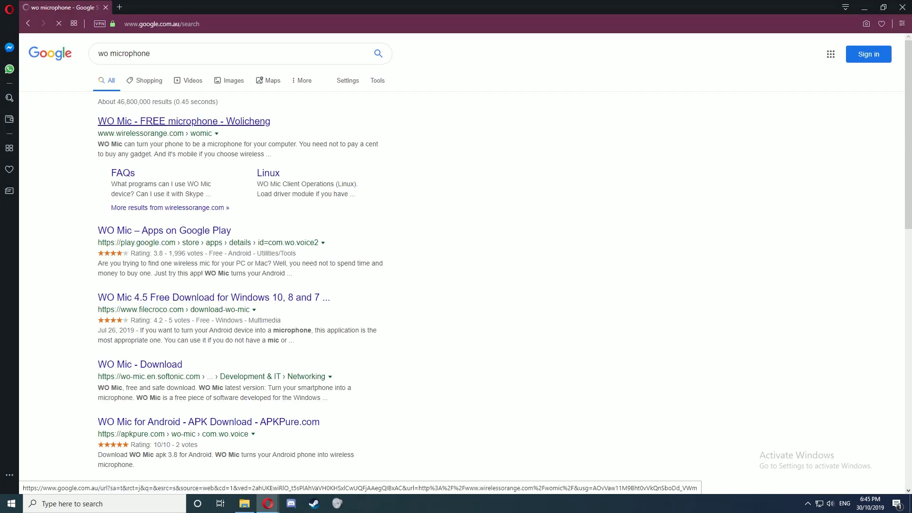
- Open the WO Mic website from the browser's Google results and download the Windows client installer wo_mic_client_setup.exe to Downloads
left_click(184, 121)
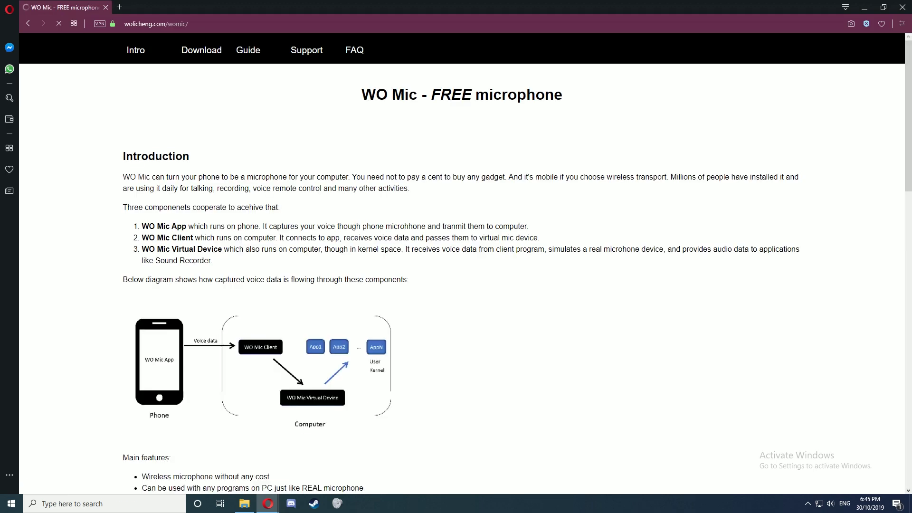
left_click(202, 49)
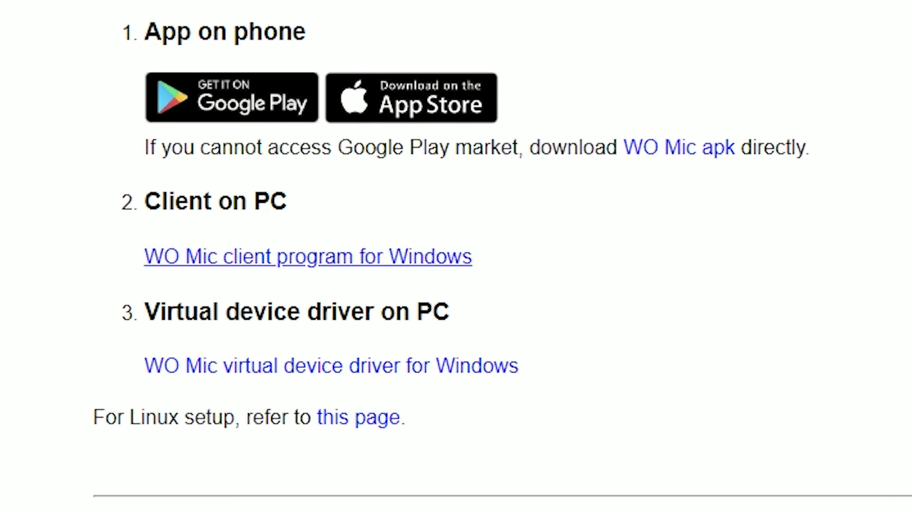
left_click(308, 256)
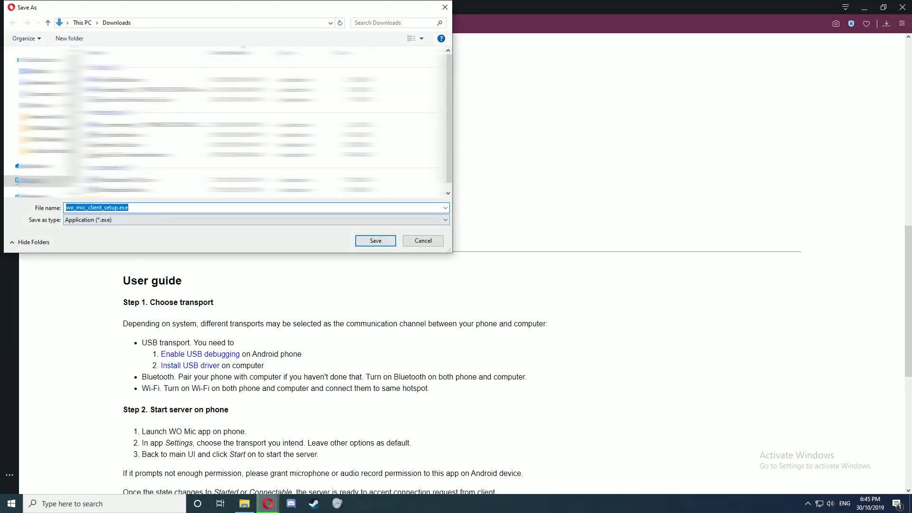
key("Return")
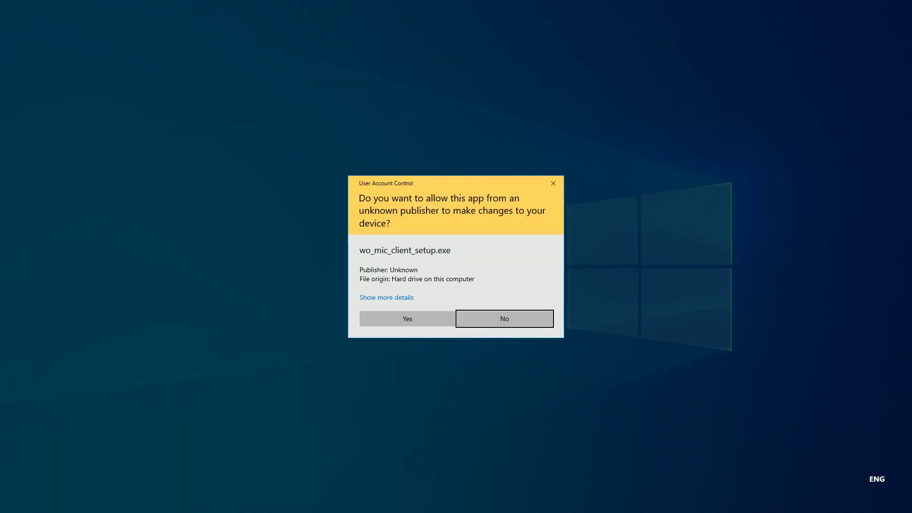
- Allow wo_mic_client_setup.exe to make changes and install WO Mic Client with the desktop shortcut component
left_click(407, 319)
left_click(509, 328)
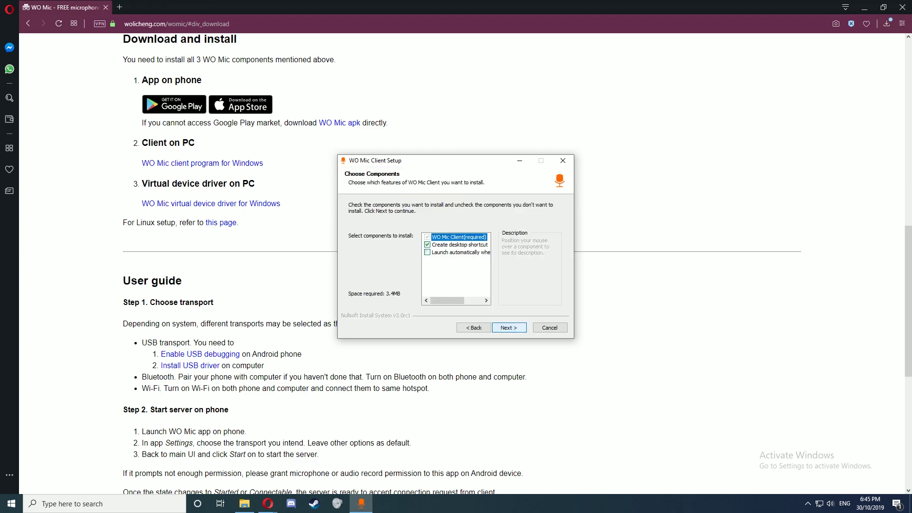
key("Return")
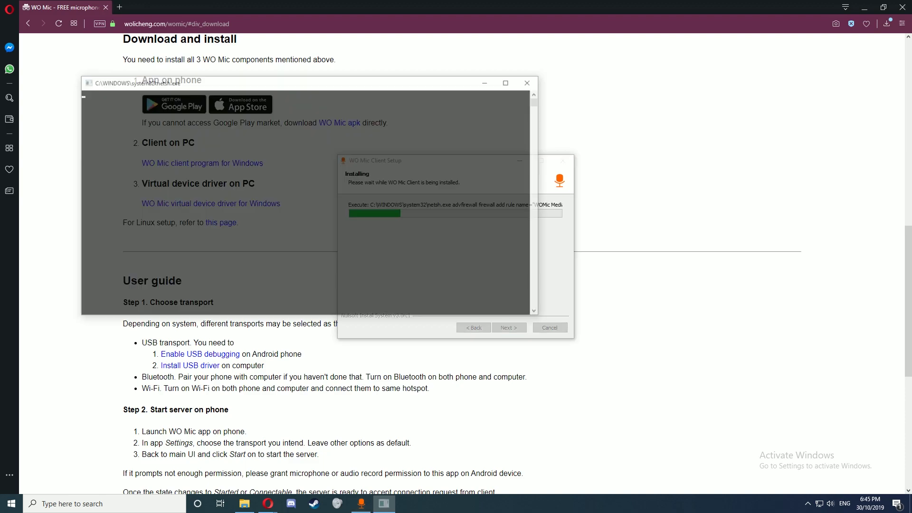
key("Return")
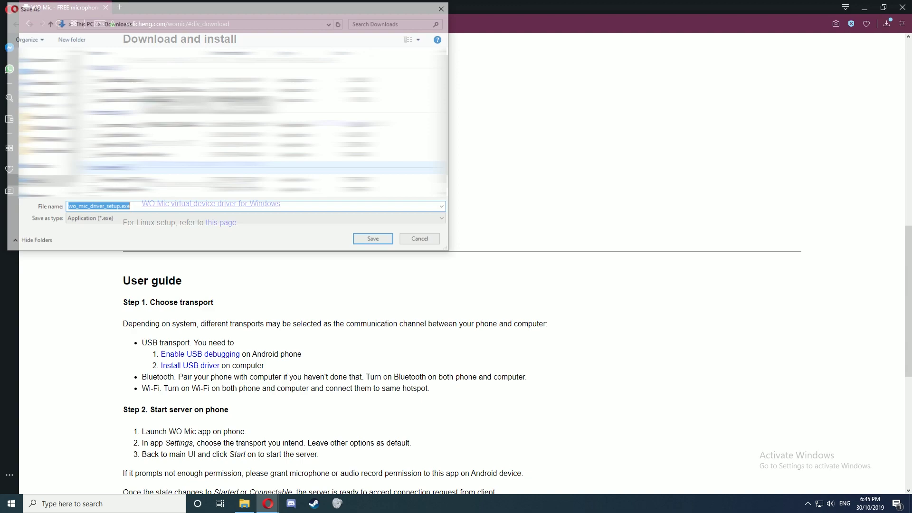
- Download wo_mic_driver_setup.exe, allow it to make changes and install the WO Mic virtual device driver
key("Return")
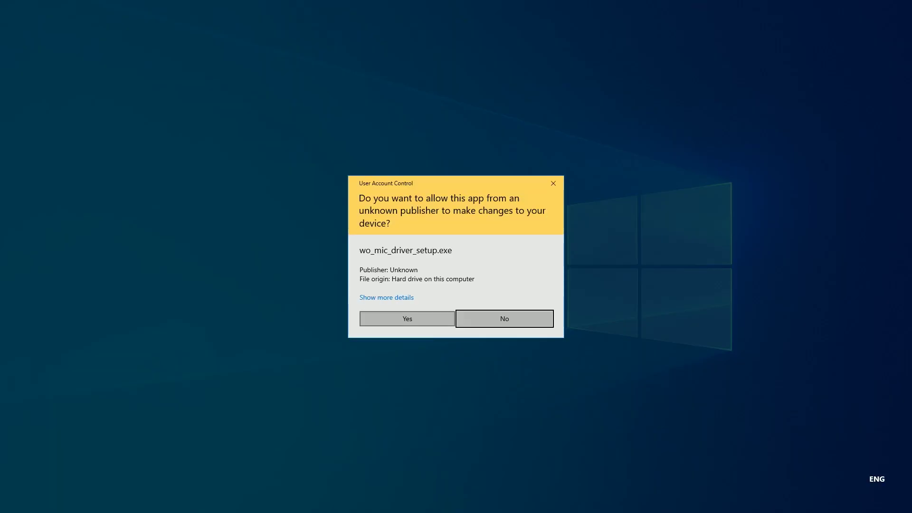
left_click(407, 318)
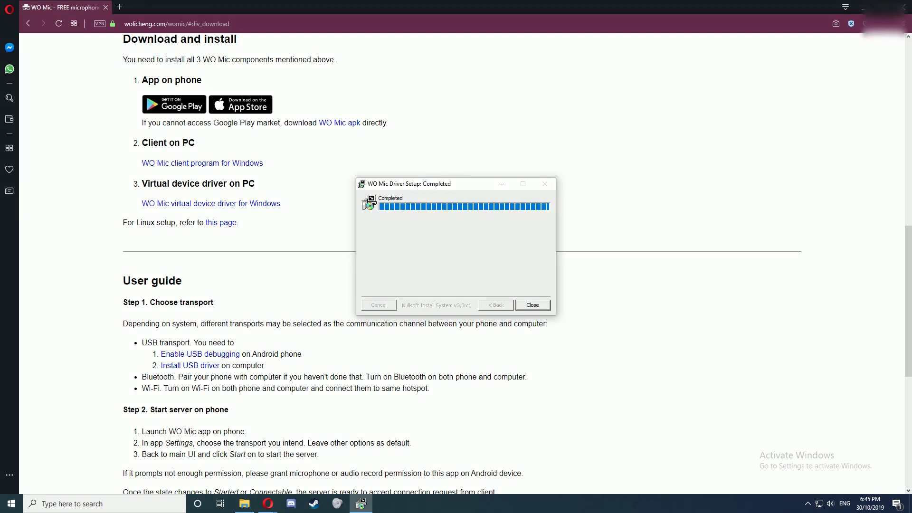
key("Return")
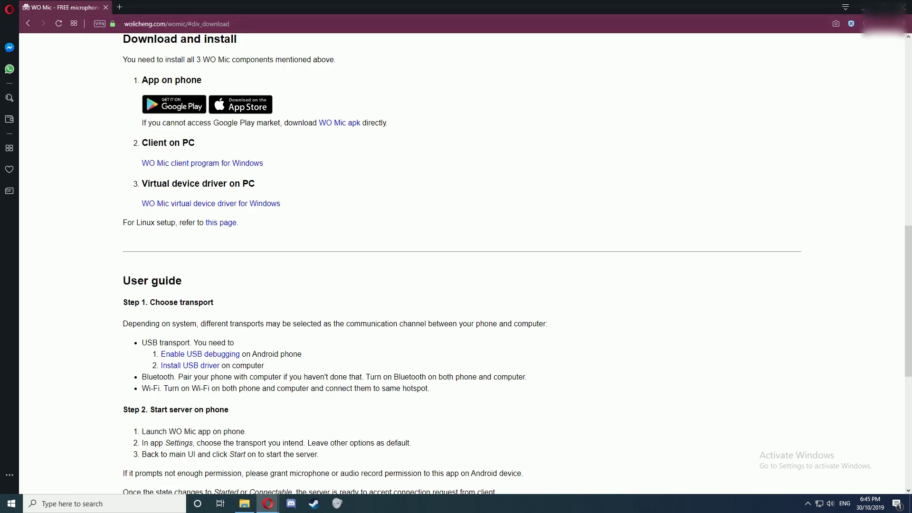
- Leave the browser, launch WO Mic Client from the desktop and connect it to the phone over USB
left_click(905, 5)
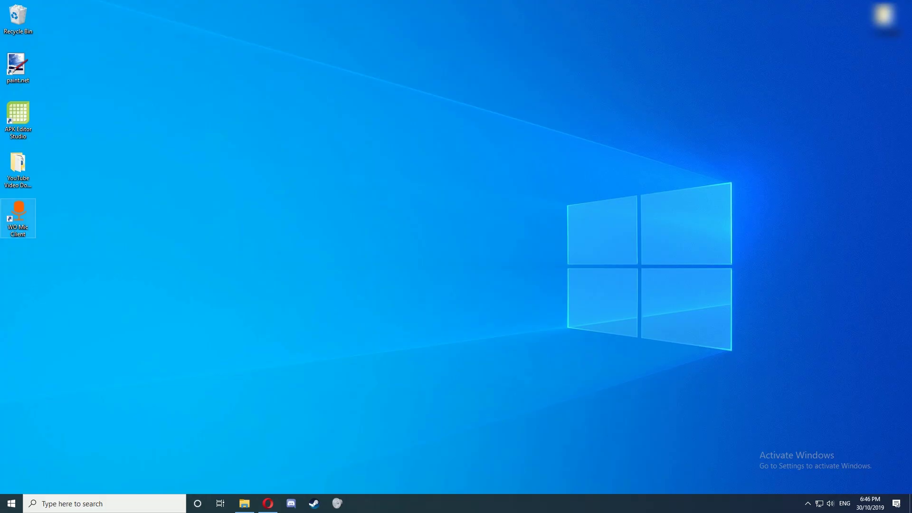
double_click(18, 218)
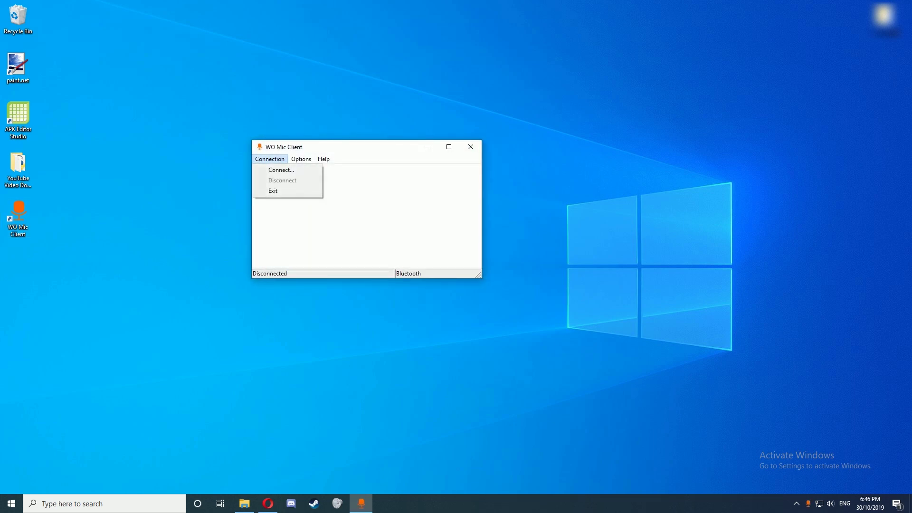
key("Return")
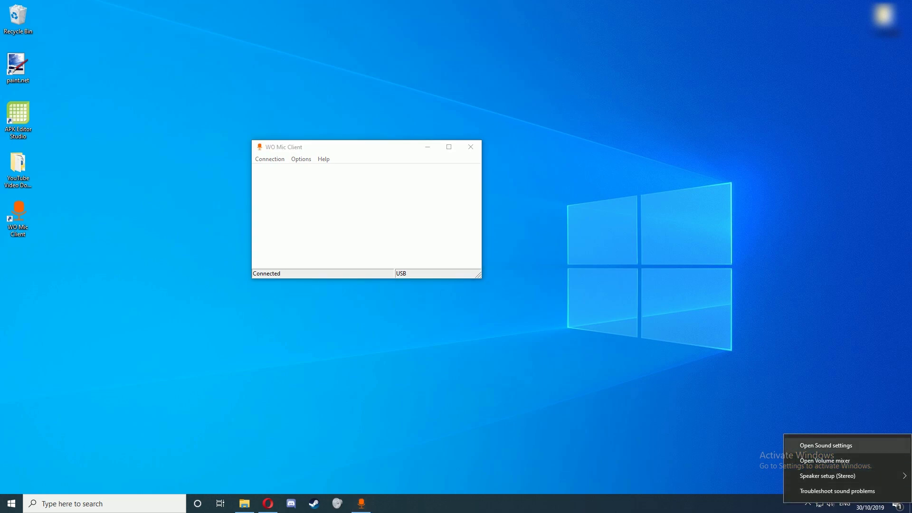
- Open the Windows Sound settings and check the chosen input device and the microphone test
left_click(826, 445)
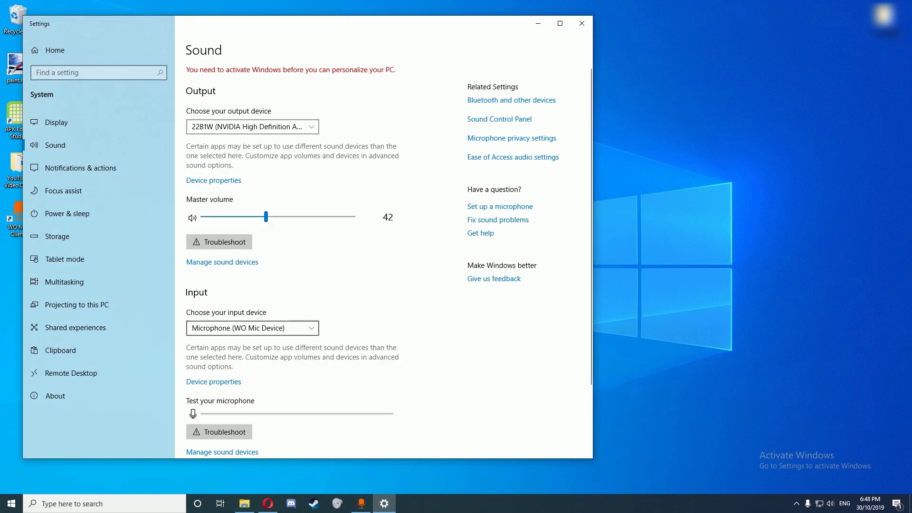
scroll(224, 367, "down", 3)
scroll(224, 366, "down", 1)
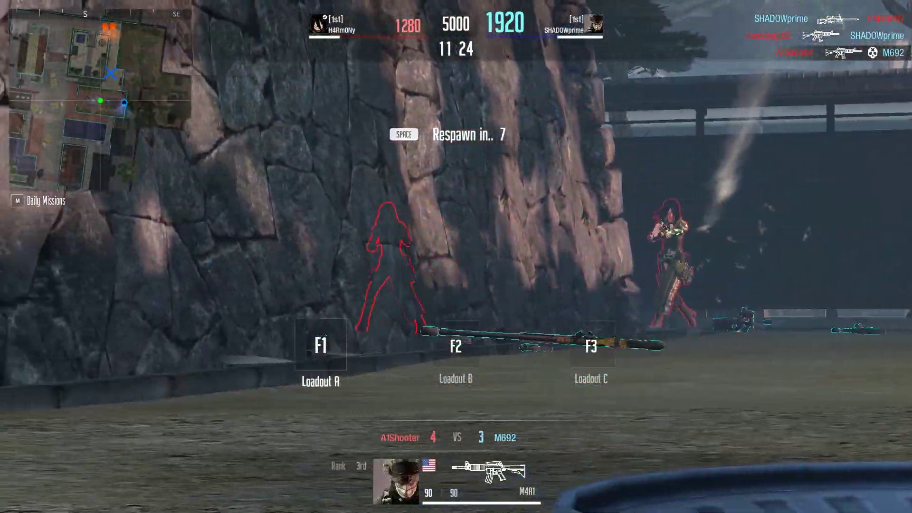
key("space")
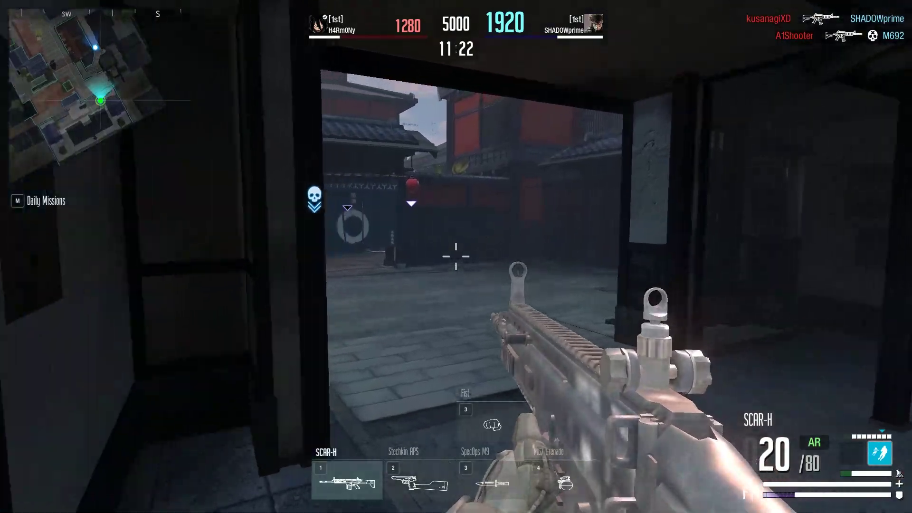
key("w")
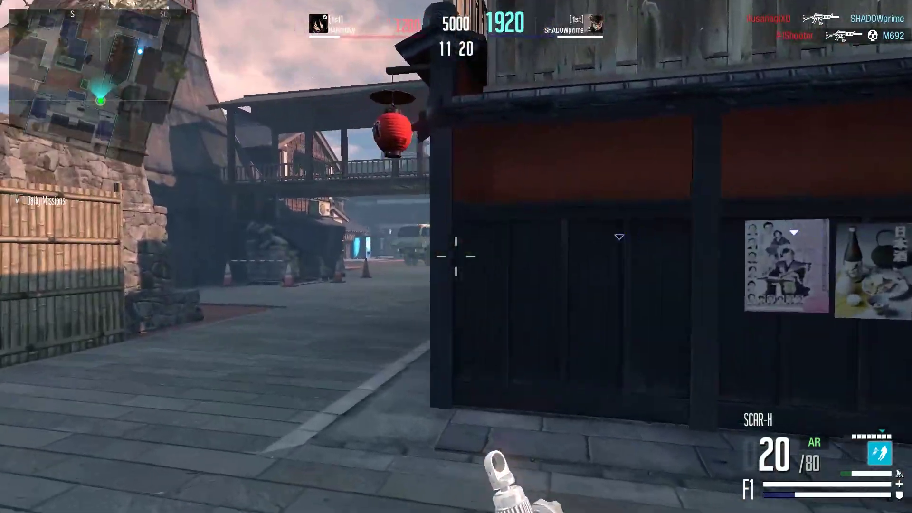
key("w")
key("shift")
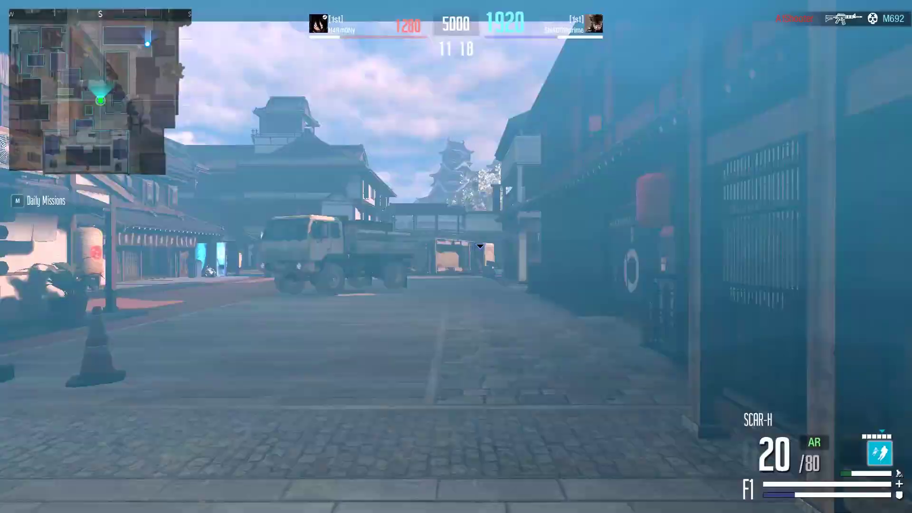
key("shift")
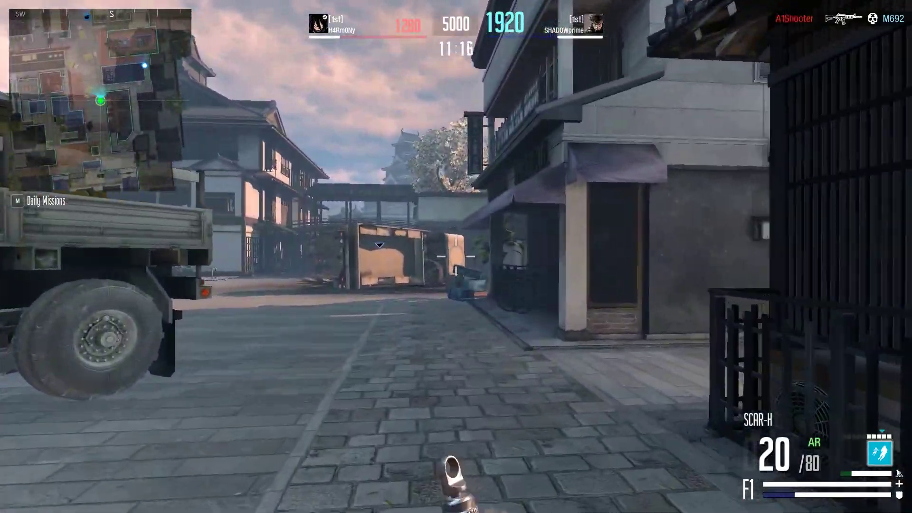
key("shift")
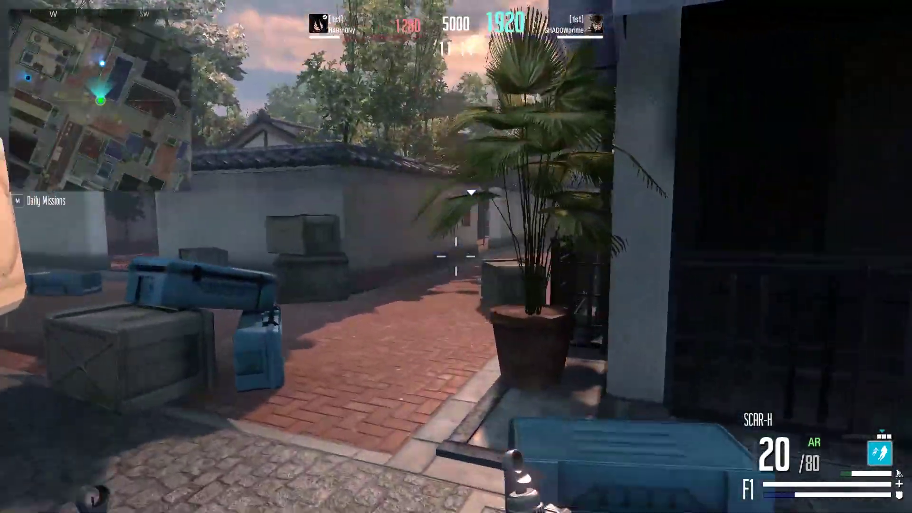
key("shift")
key("w")
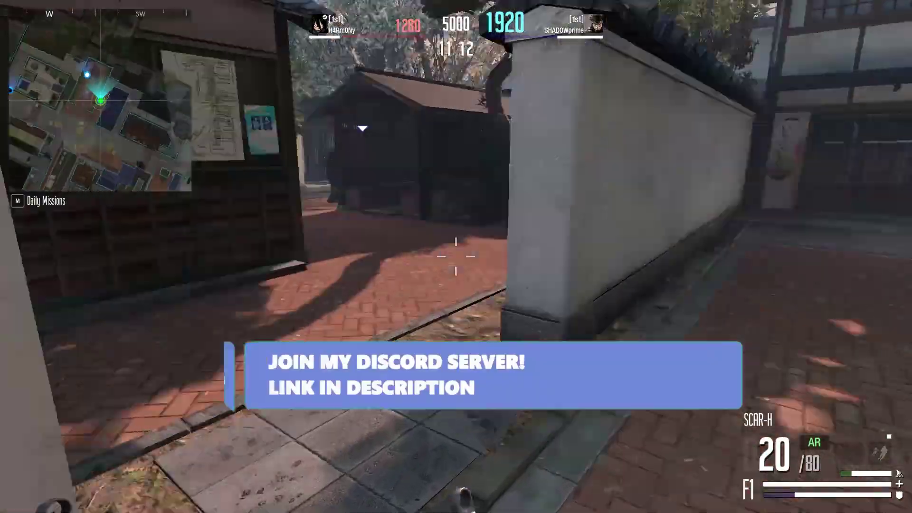
key("shift")
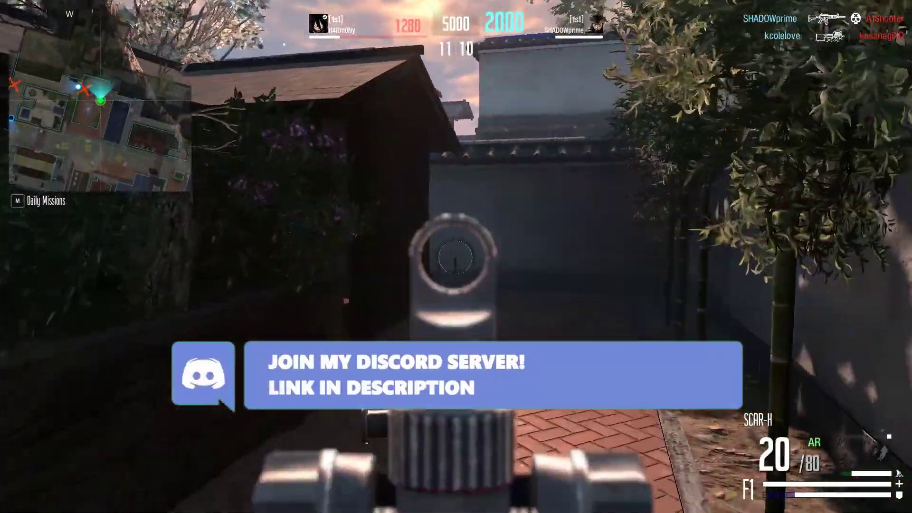
key("shift")
key("w")
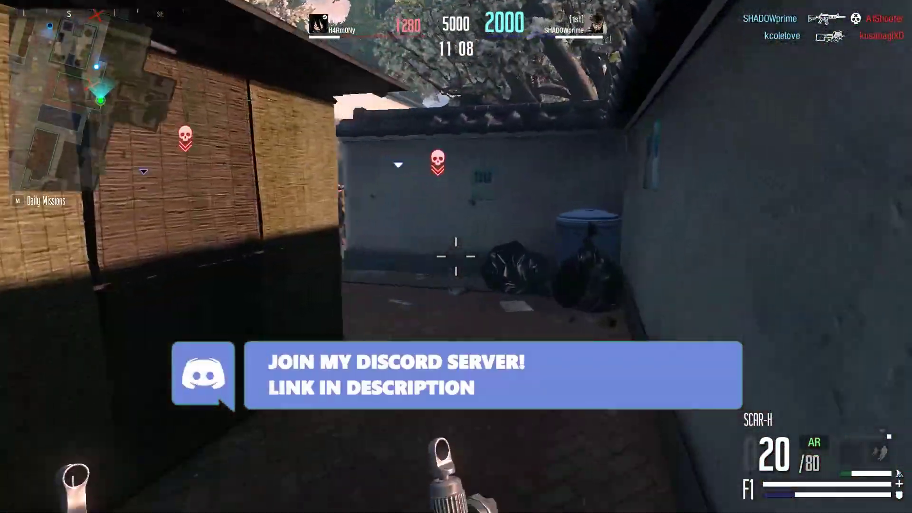
right_click(456, 256)
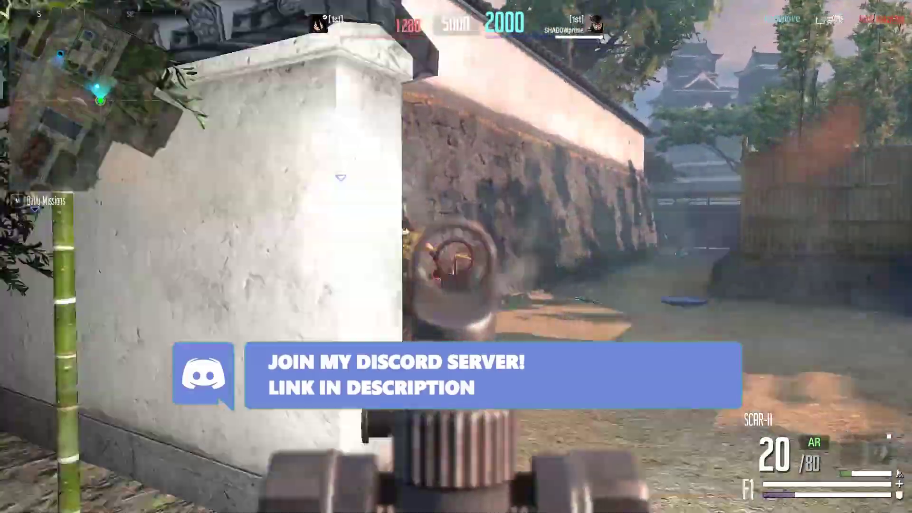
left_click(456, 256)
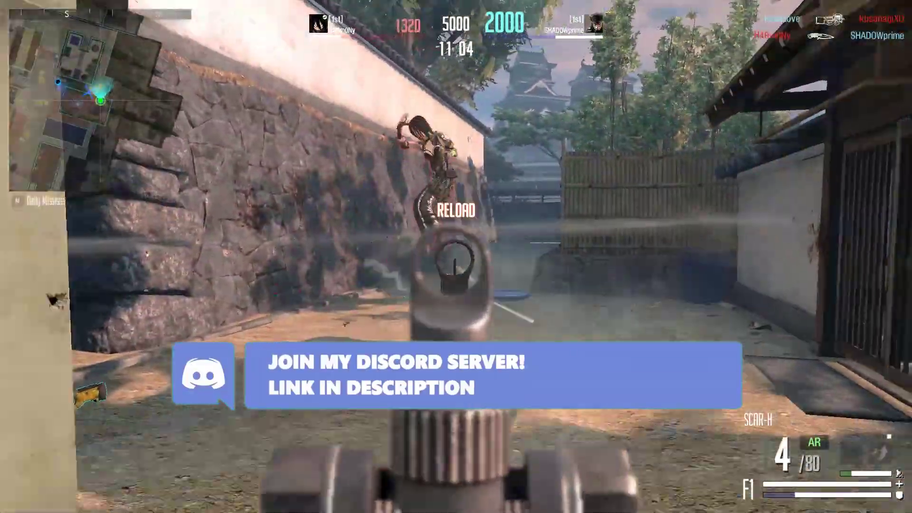
key("r")
key("w")
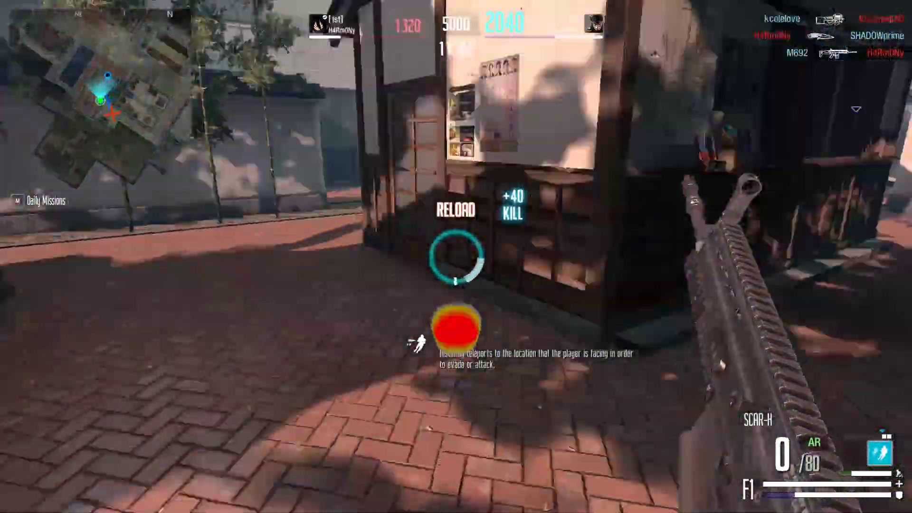
key("w")
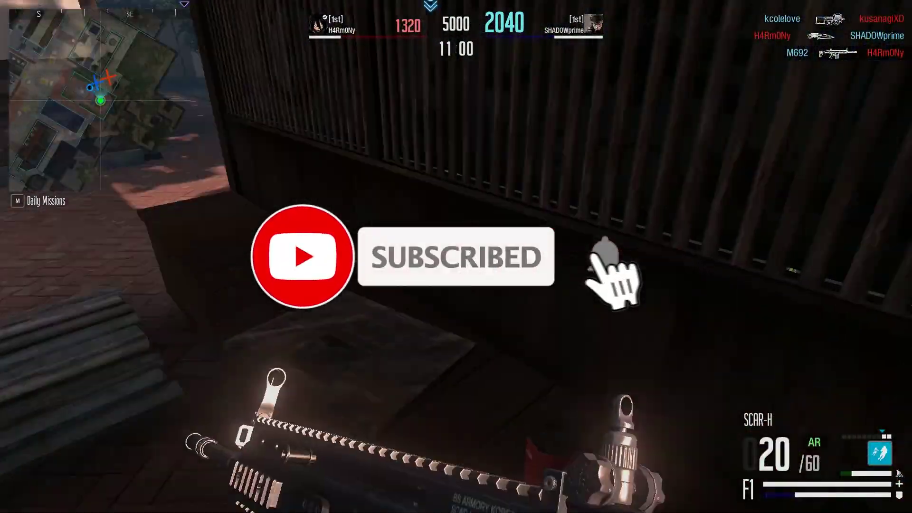
key("w")
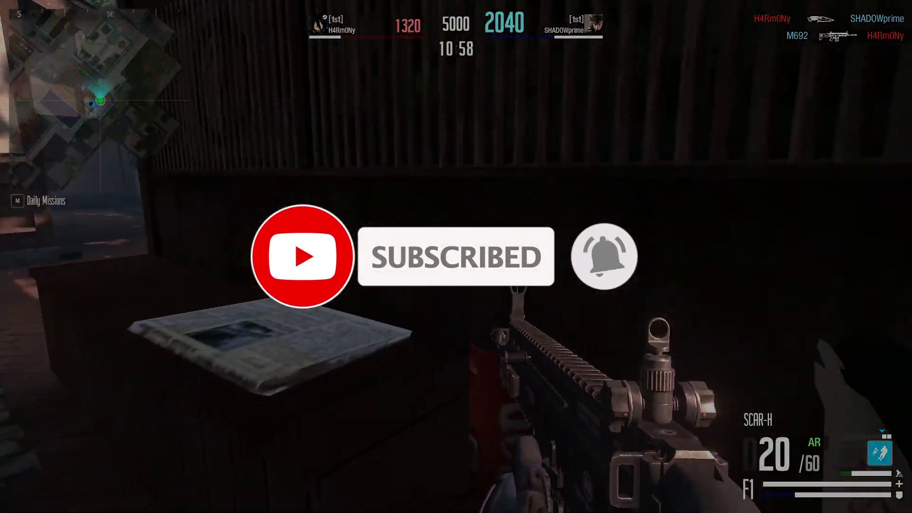